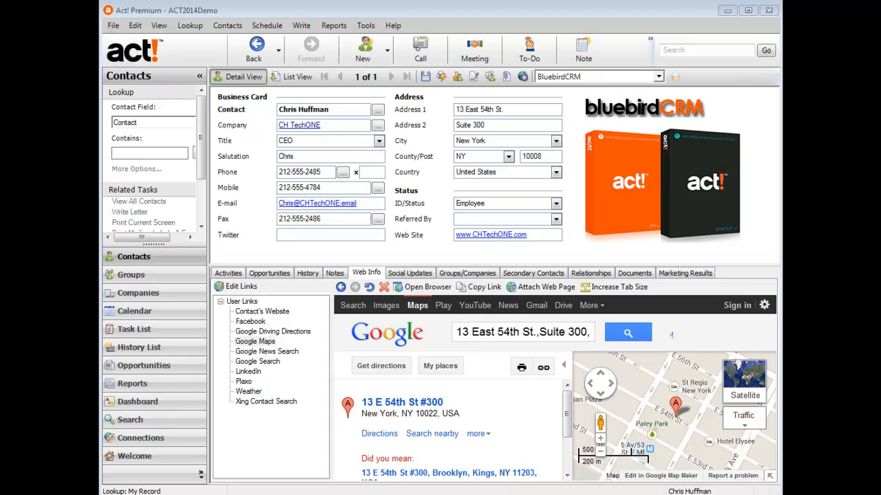
In Admin Company Preferences, tick both Company Linking options: automatic history and shared notes/histories/activities.
{"action": "left_click", "coordinate": [366, 26]}
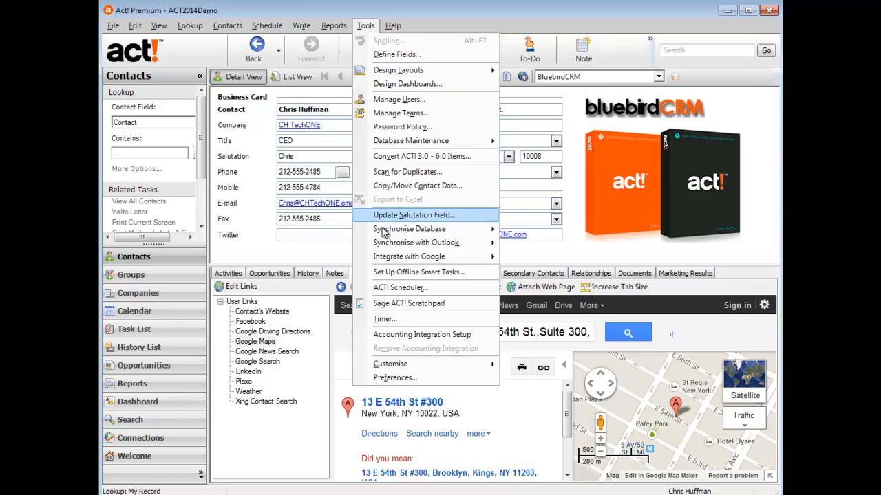
{"action": "left_click", "coordinate": [391, 377]}
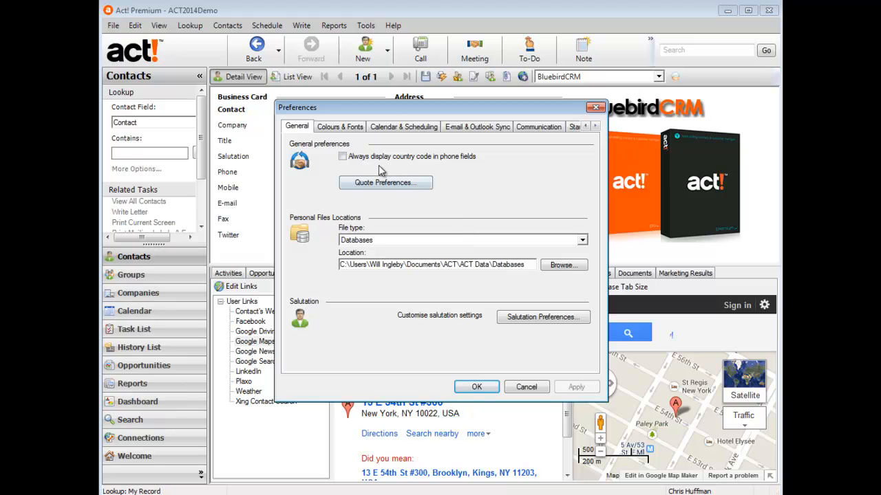
{"action": "left_click", "coordinate": [595, 126]}
{"action": "left_click", "coordinate": [595, 126]}
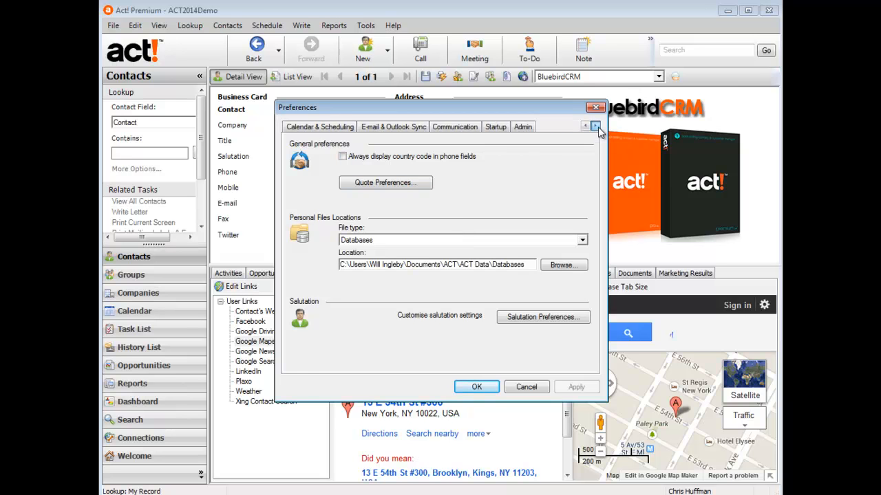
{"action": "left_click", "coordinate": [524, 129]}
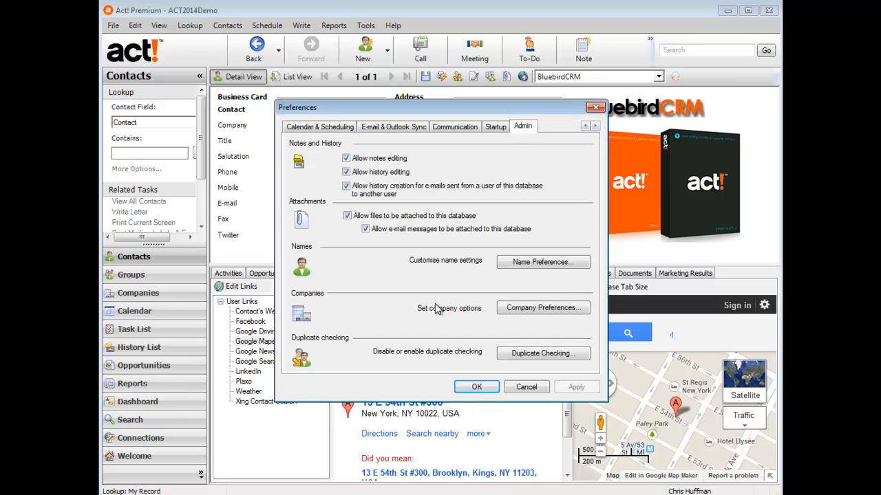
{"action": "left_click", "coordinate": [511, 308]}
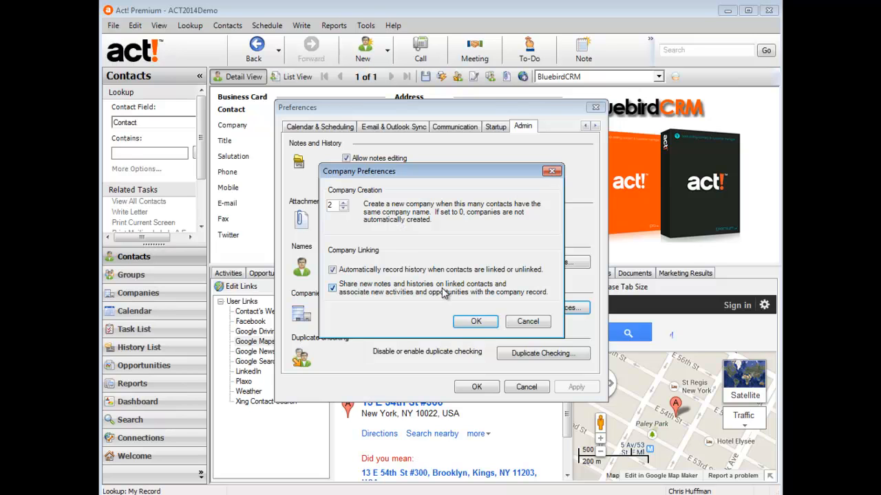
{"action": "left_click", "coordinate": [475, 322]}
{"action": "left_click", "coordinate": [688, 385]}
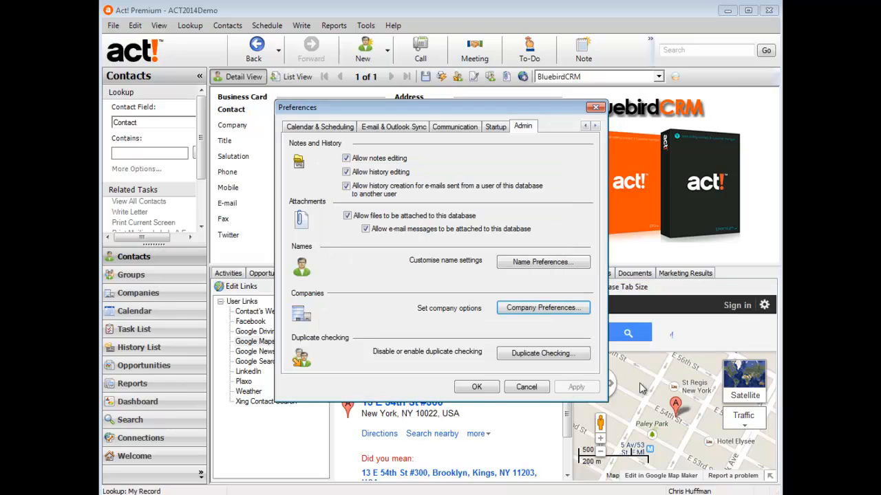
{"action": "left_click", "coordinate": [478, 388]}
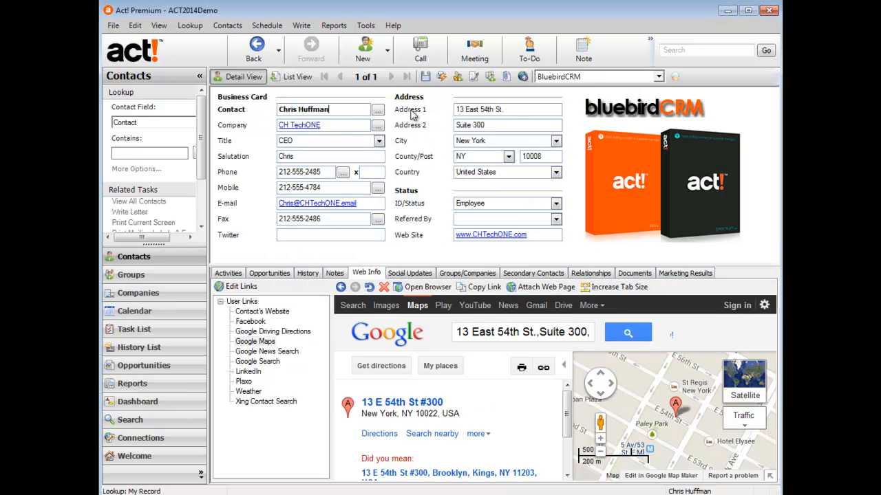
Create a new contact, entering the contact's full name and company BluebirdCRM.
{"action": "left_click", "coordinate": [371, 53]}
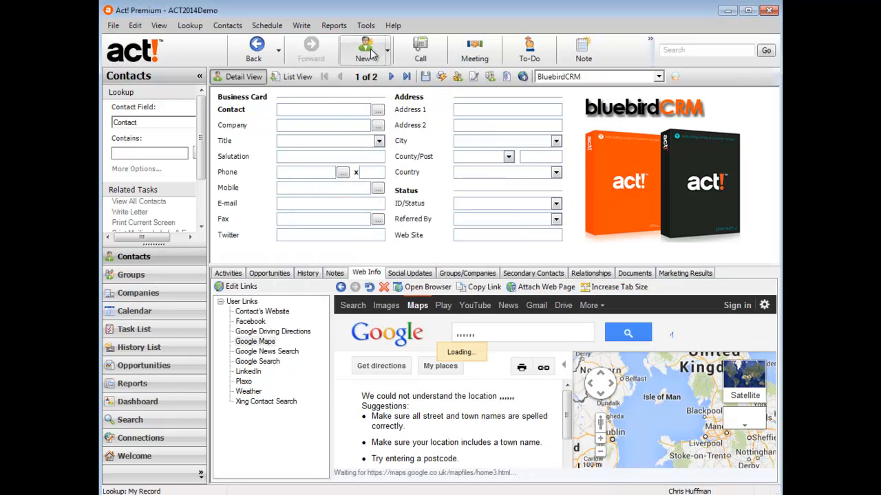
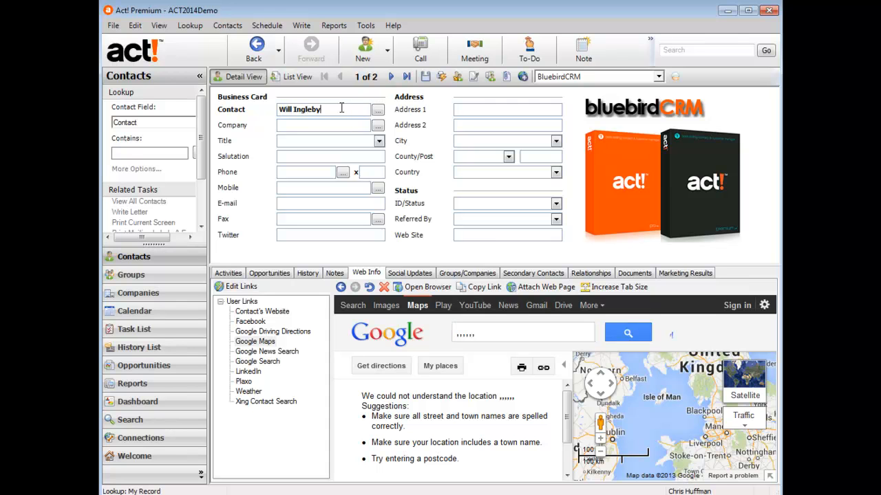
{"action": "key", "text": "Tab"}
{"action": "type", "text": "BluebirdCRM"}
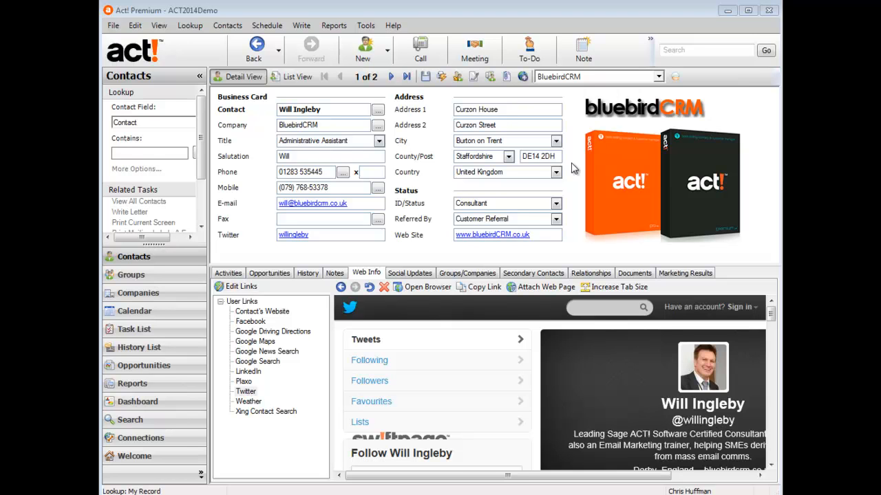
Create another contact with their full name, company BluebirdCRM and title Administrative Assistant.
{"action": "left_click", "coordinate": [364, 57]}
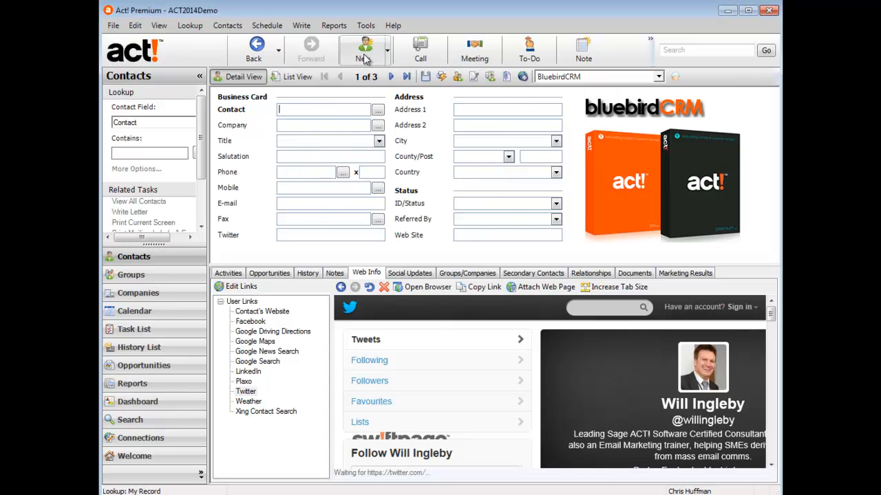
{"action": "left_click", "coordinate": [337, 109]}
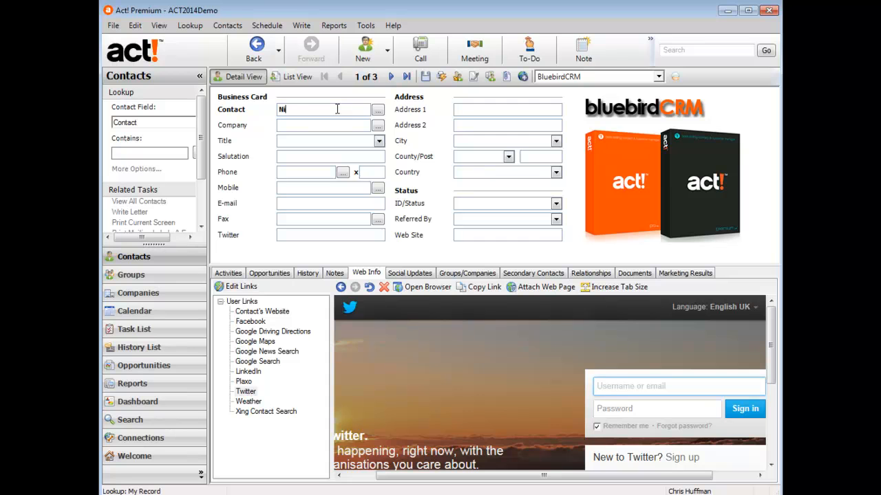
{"action": "key", "text": "Tab"}
{"action": "type", "text": "Blue"}
{"action": "key", "text": "BackSpace"}
{"action": "key", "text": "BackSpace"}
{"action": "key", "text": "BackSpace"}
{"action": "type", "text": "uebird"}
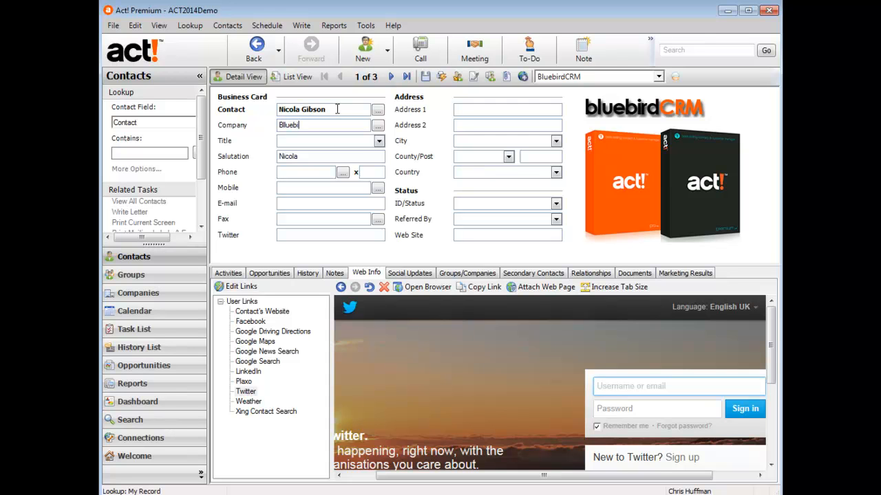
{"action": "type", "text": "CRM"}
{"action": "left_click", "coordinate": [378, 142]}
{"action": "left_click", "coordinate": [327, 175]}
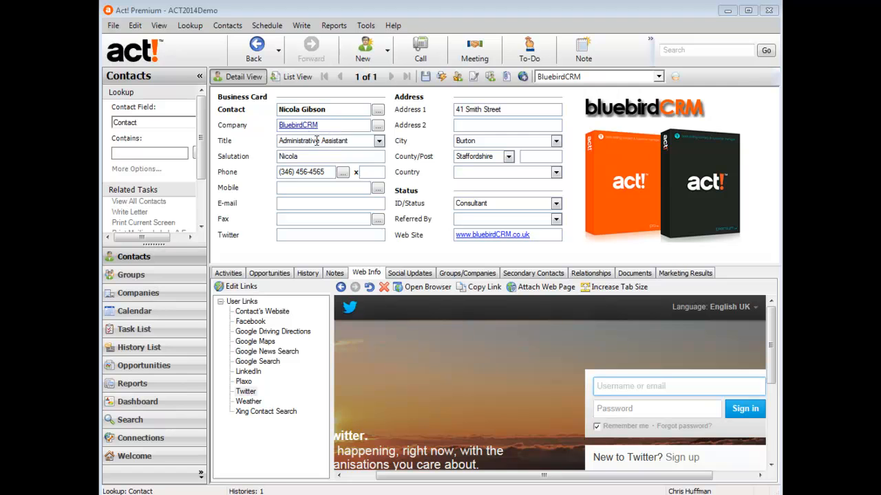
Check BluebirdCRM's linked contacts list, view each contact, and return to the first new contact.
{"action": "left_click", "coordinate": [296, 128]}
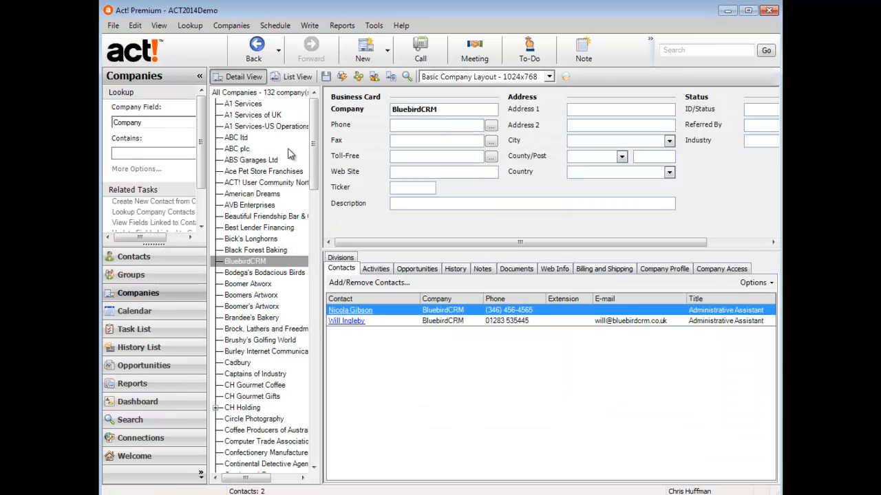
{"action": "left_click", "coordinate": [258, 265]}
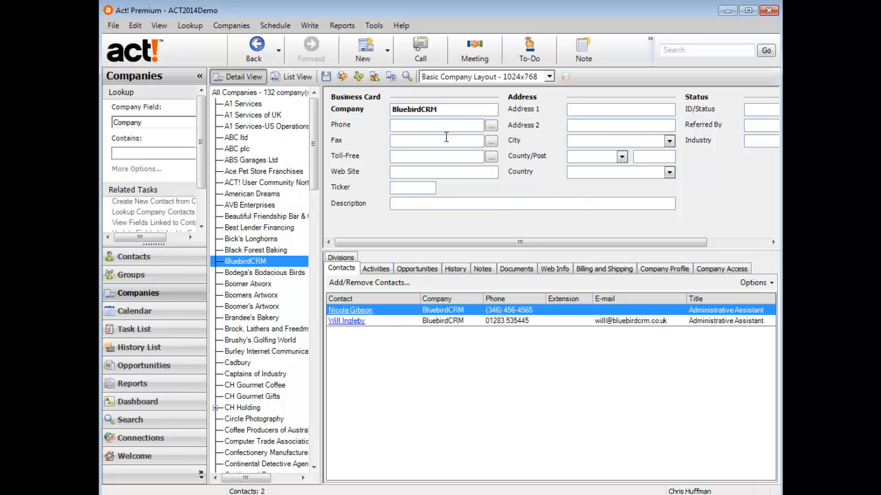
{"action": "left_click", "coordinate": [359, 314]}
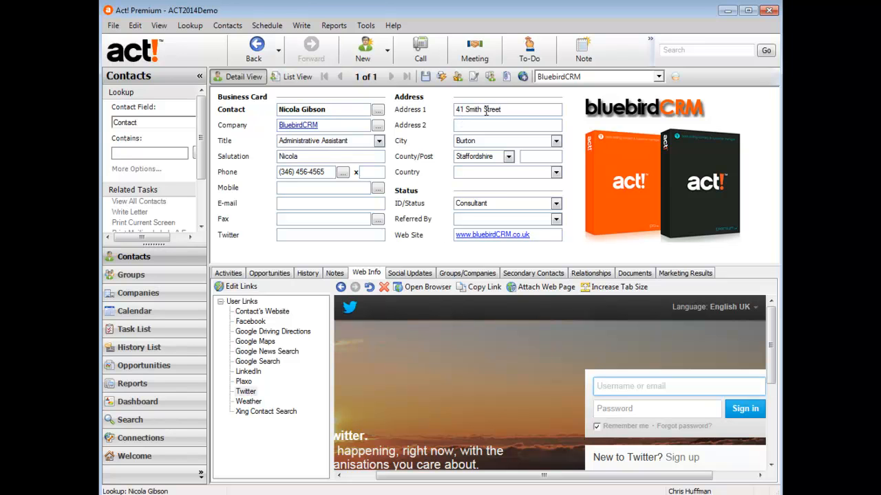
{"action": "left_click", "coordinate": [301, 126]}
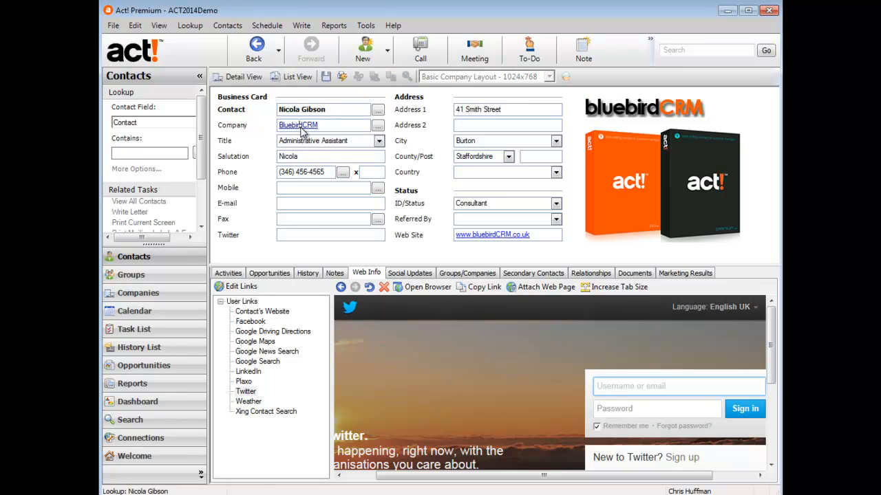
{"action": "left_click", "coordinate": [346, 321]}
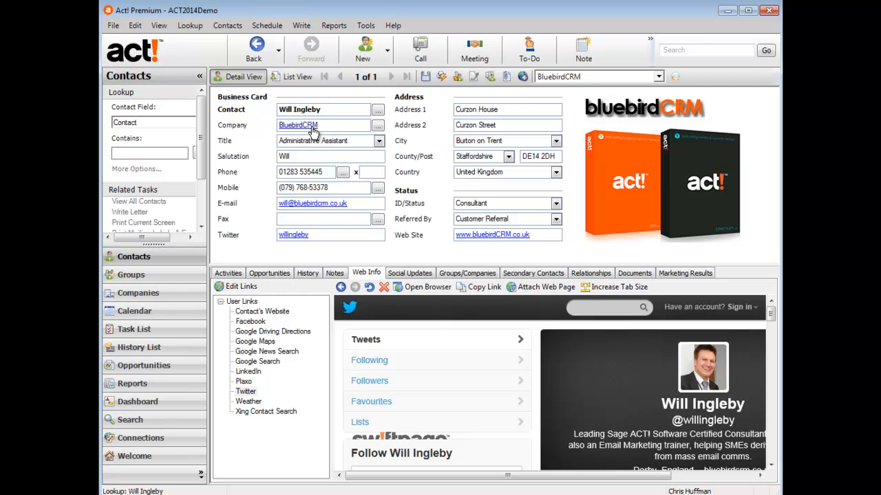
Set BluebirdCRM's Address 1 to 'xxxxxxx', save, and update both linked contacts.
{"action": "left_click", "coordinate": [311, 126]}
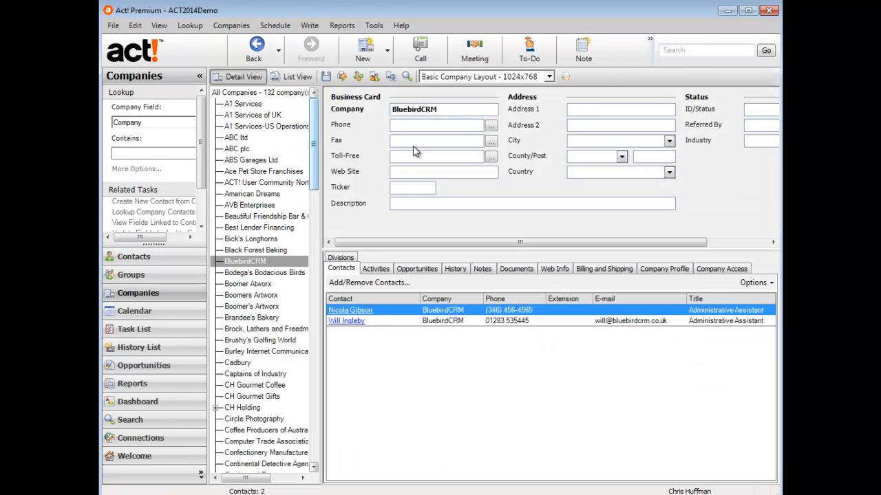
{"action": "left_click", "coordinate": [589, 110]}
{"action": "type", "text": "xxxxxxx"}
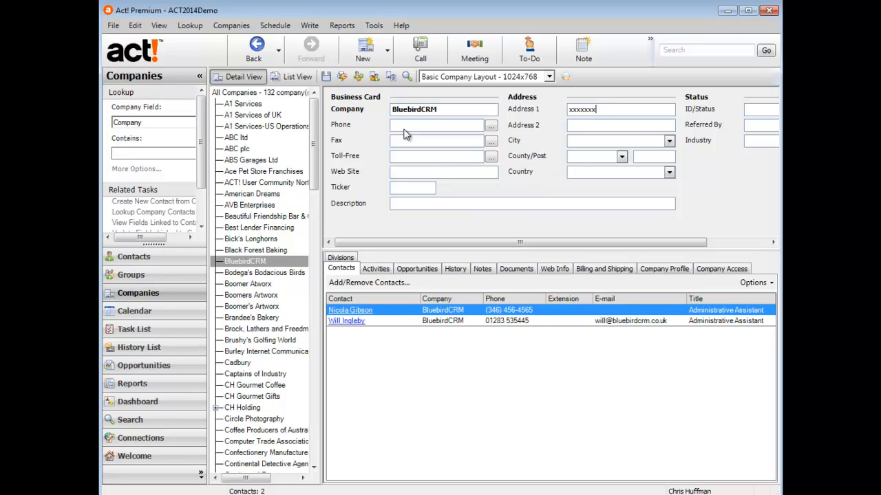
{"action": "left_click", "coordinate": [326, 78]}
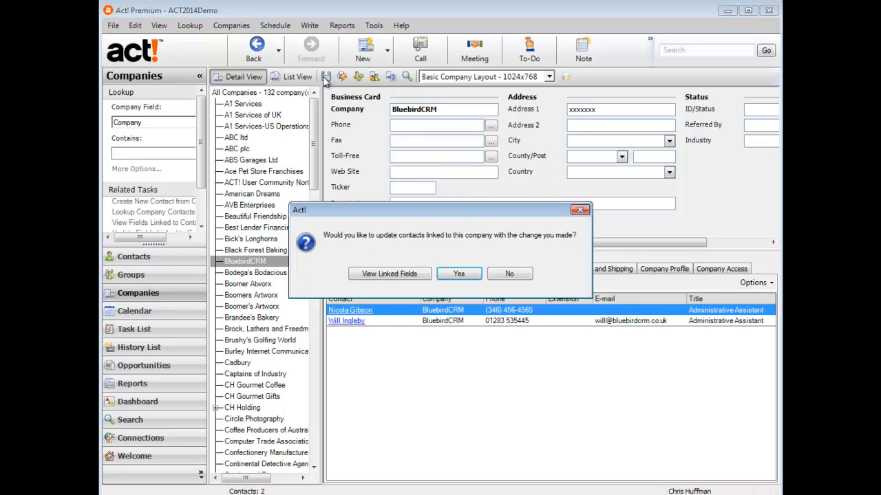
{"action": "left_click", "coordinate": [457, 275]}
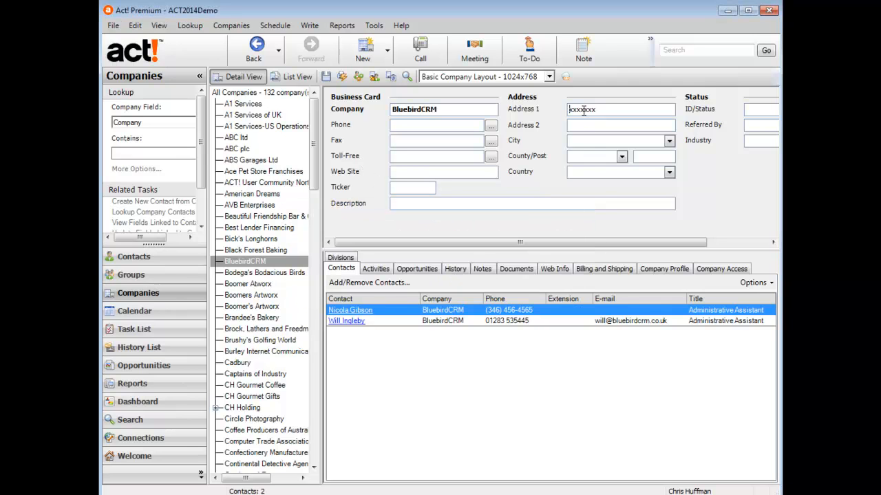
Confirm a linked contact's Address 1 reads 'xxxxxxx', then view BluebirdCRM's History tab.
{"action": "left_click", "coordinate": [358, 311]}
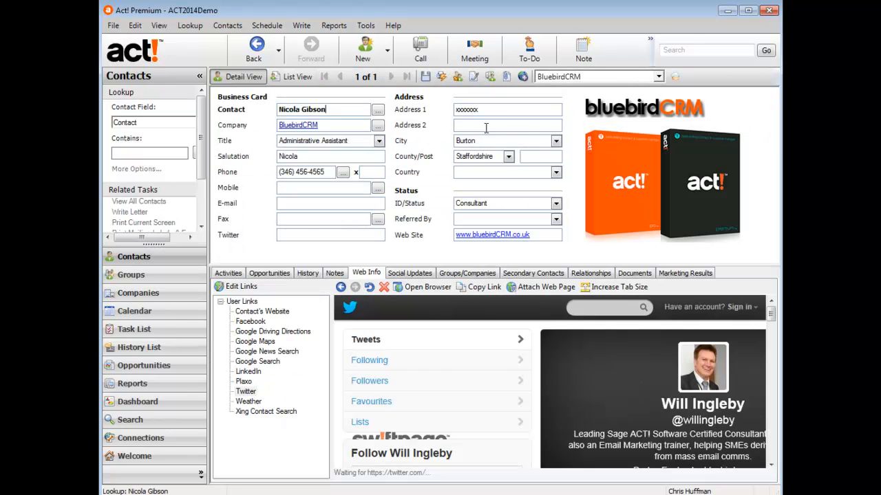
{"action": "double_click", "coordinate": [454, 110]}
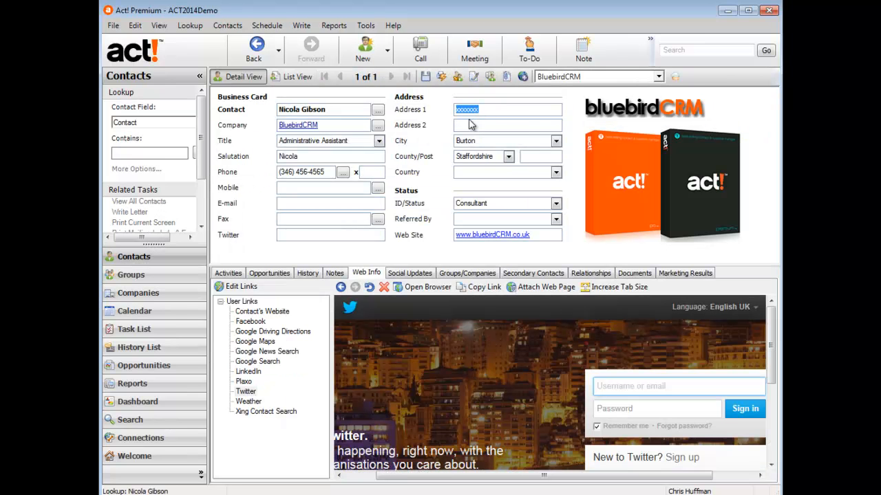
{"action": "left_click", "coordinate": [163, 293]}
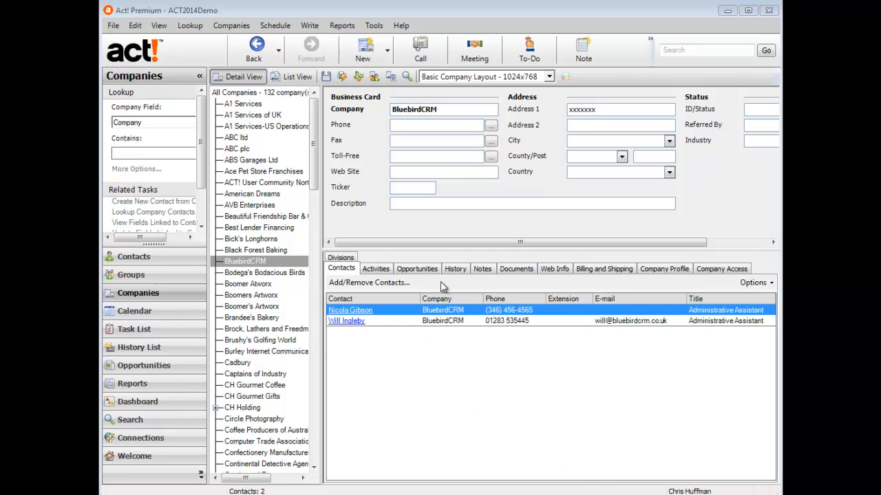
{"action": "left_click", "coordinate": [463, 273]}
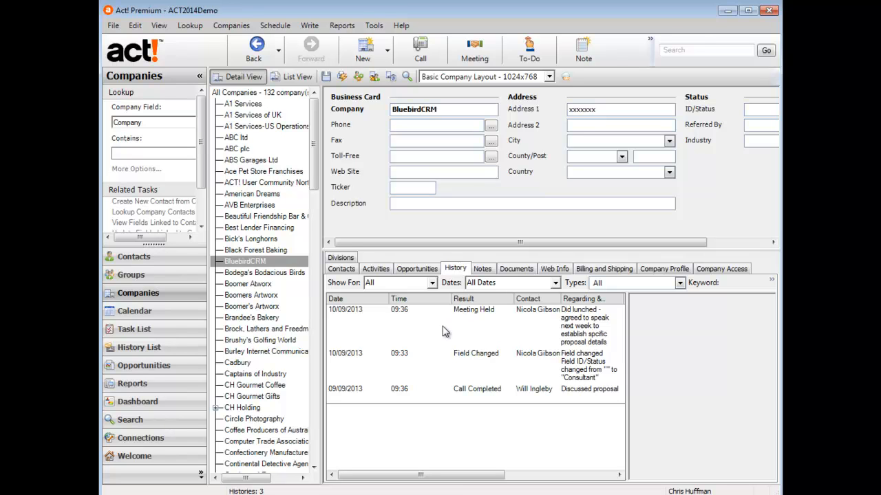
Show BluebirdCRM's Activities tab and close the accidentally opened Swiftpage e-marketing window.
{"action": "left_click", "coordinate": [376, 270]}
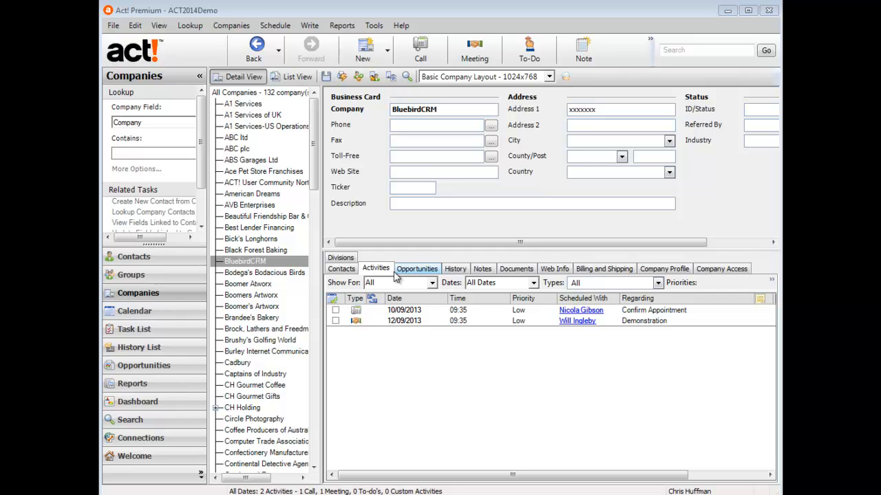
{"action": "left_click", "coordinate": [564, 77]}
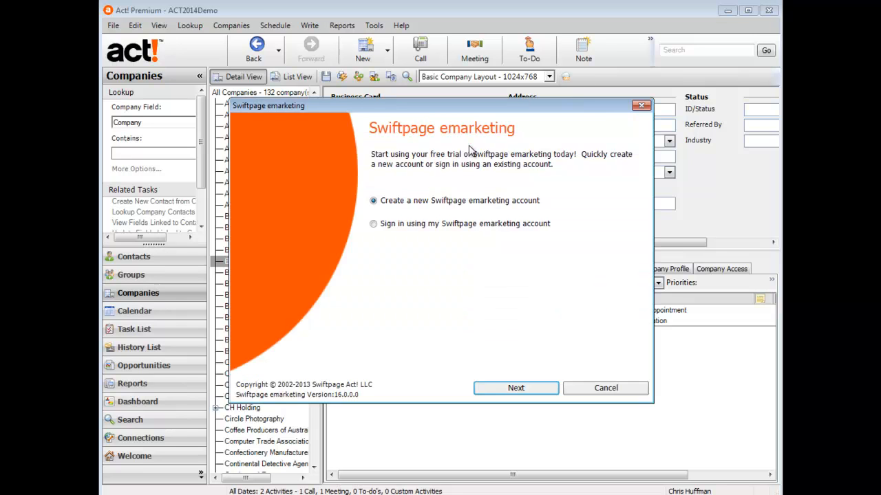
{"action": "left_click", "coordinate": [641, 105]}
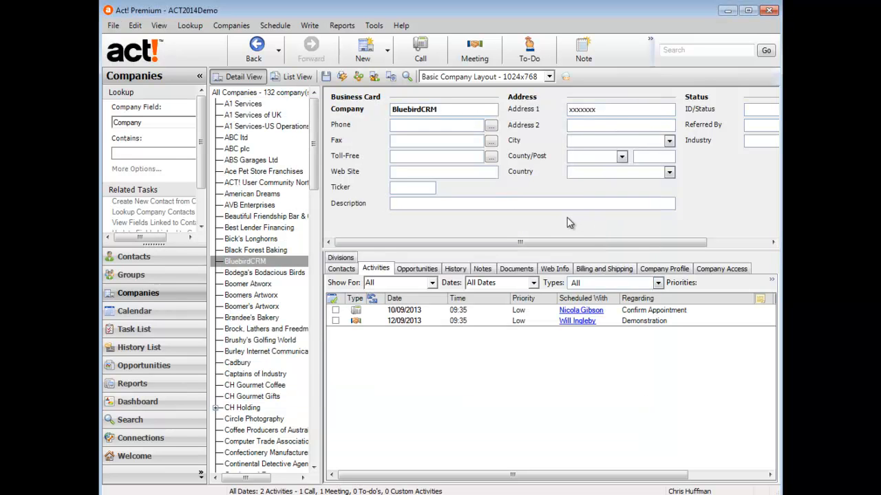